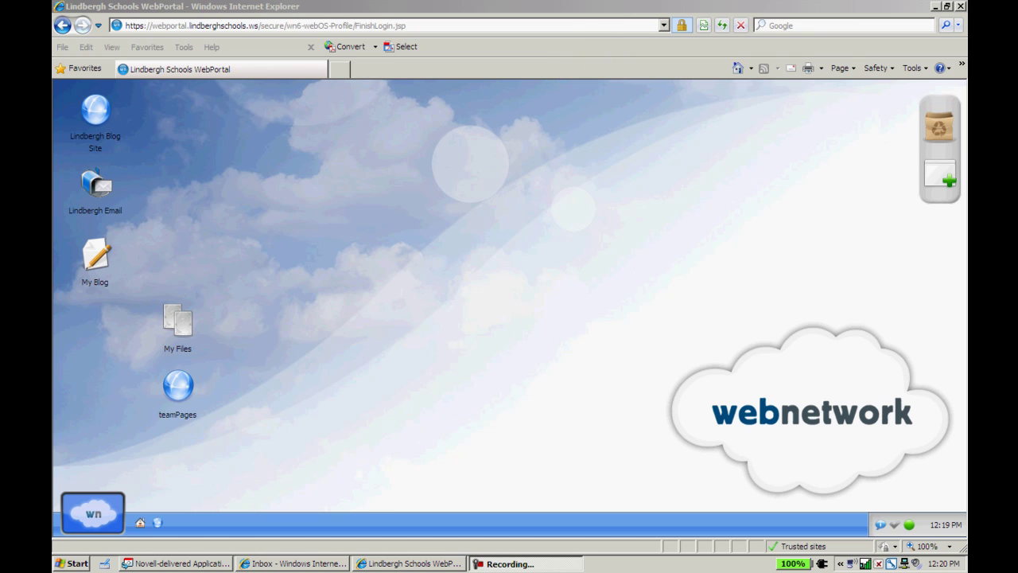
# Hide the web portal, glance at the Windows start menu, then restore the portal.
pyautogui.click(936, 7)
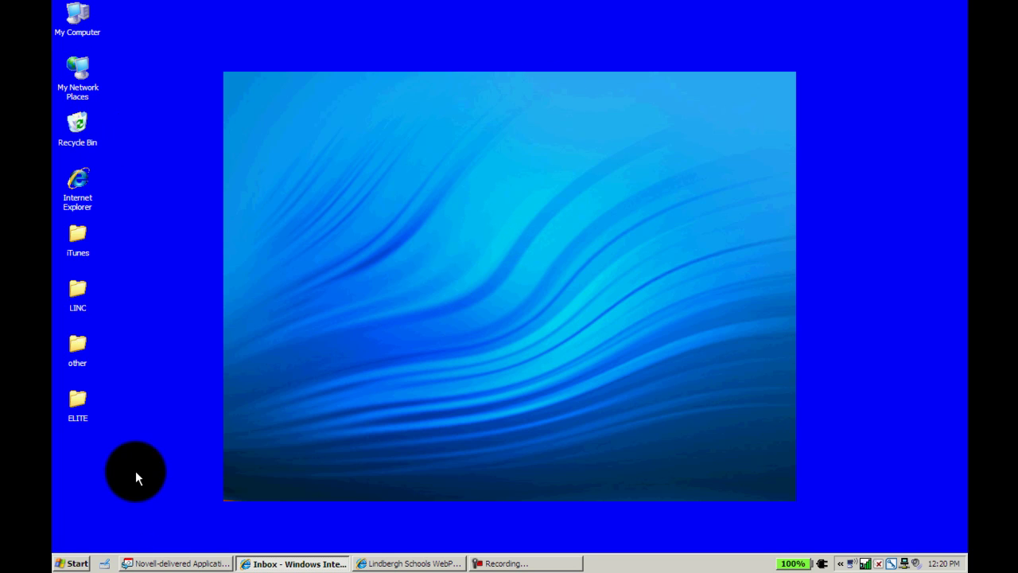
pyautogui.click(74, 565)
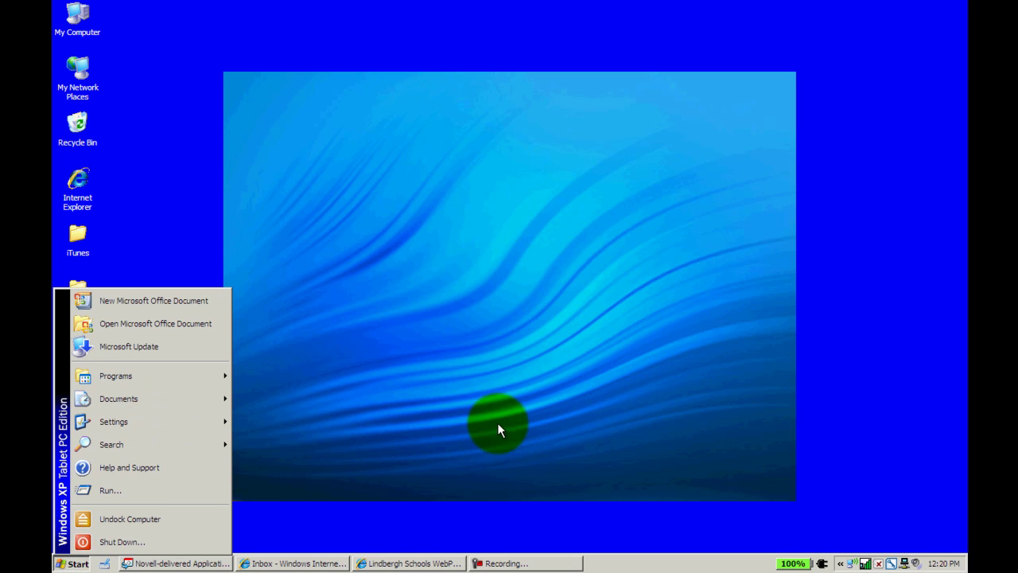
pyautogui.click(390, 563)
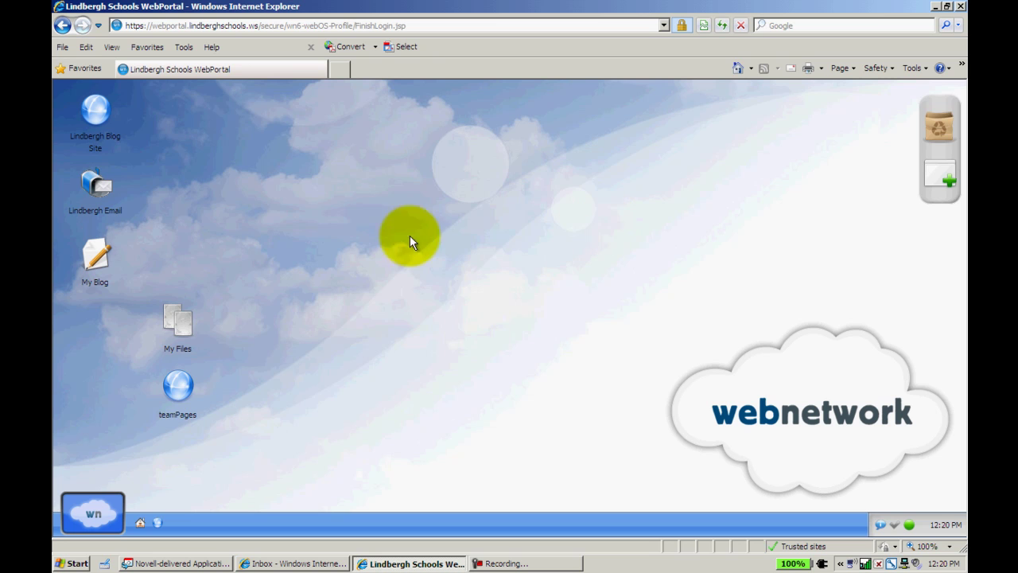
# Show the wn start menu listing My Files, teamPages, Lindbergh Email and Moodle.
pyautogui.click(93, 525)
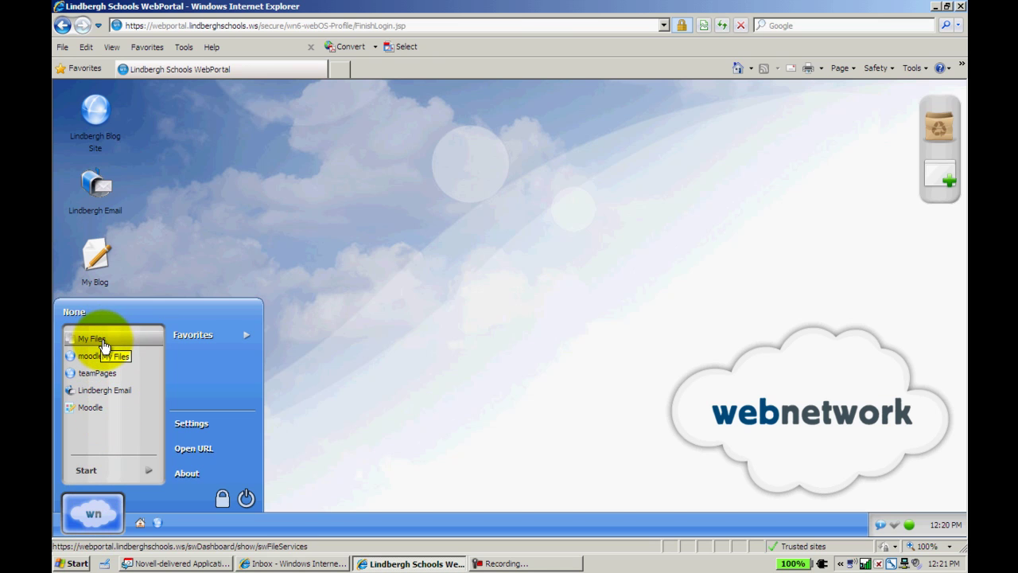
pyautogui.click(453, 402)
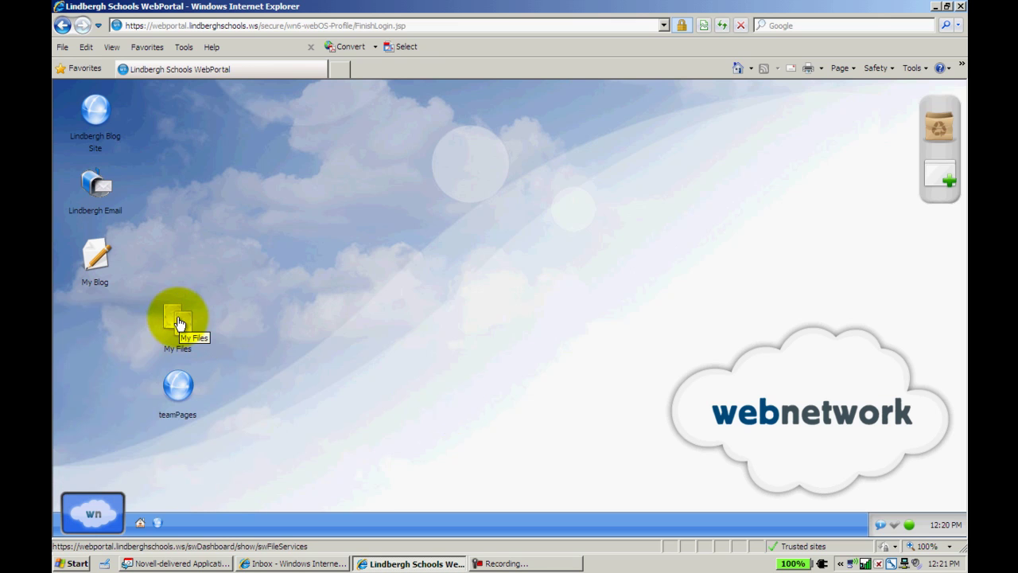
pyautogui.click(94, 519)
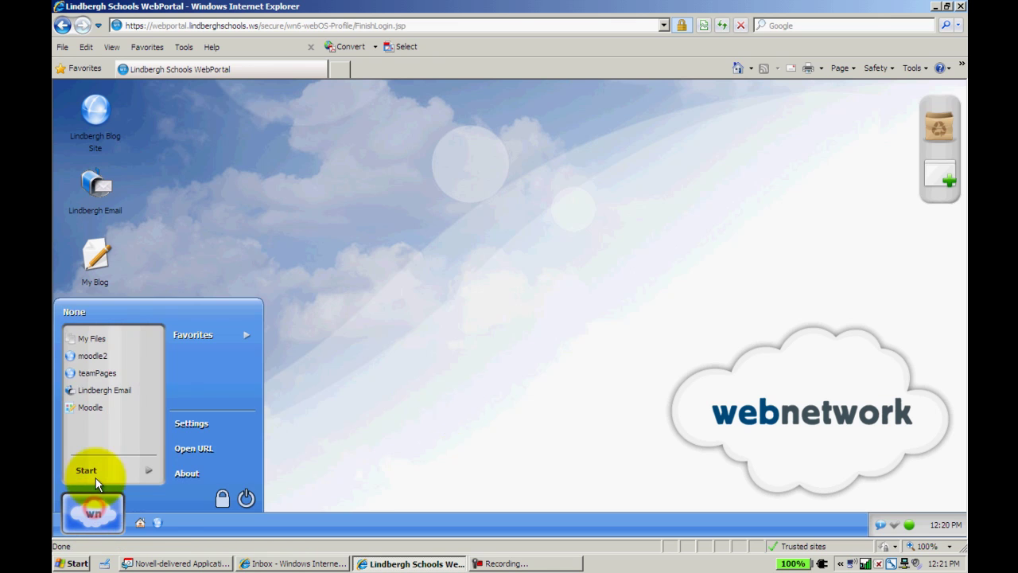
# Launch My Files from the wn menu and maximize it to fill the portal.
pyautogui.click(94, 339)
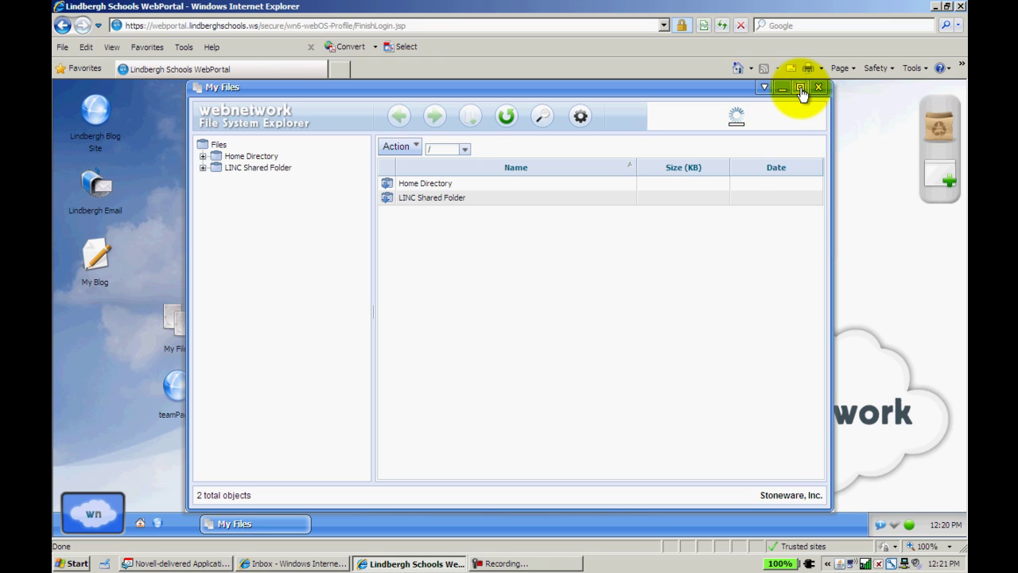
pyautogui.click(800, 88)
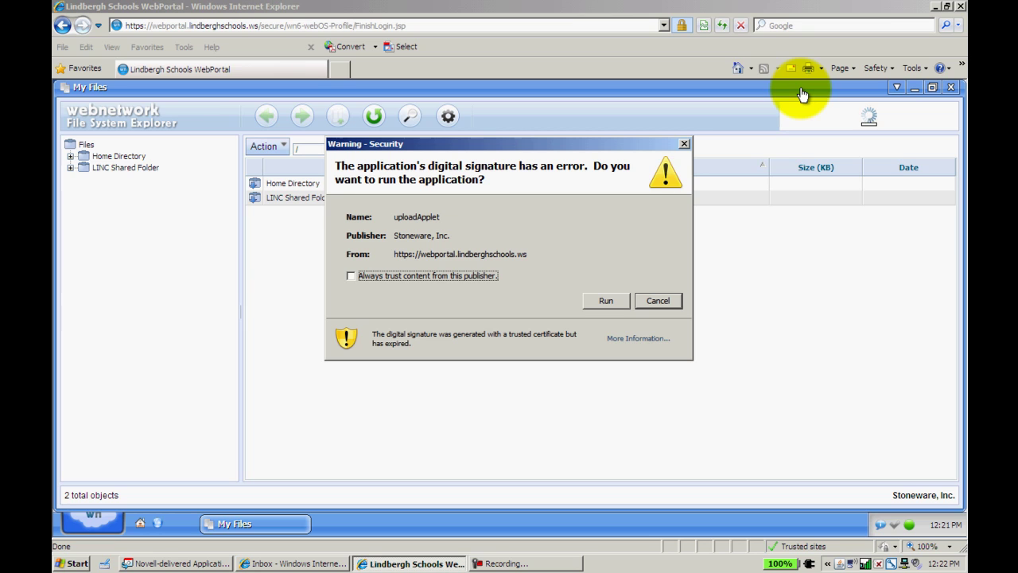
# Let the uploadApplet run from the security warning.
pyautogui.click(603, 303)
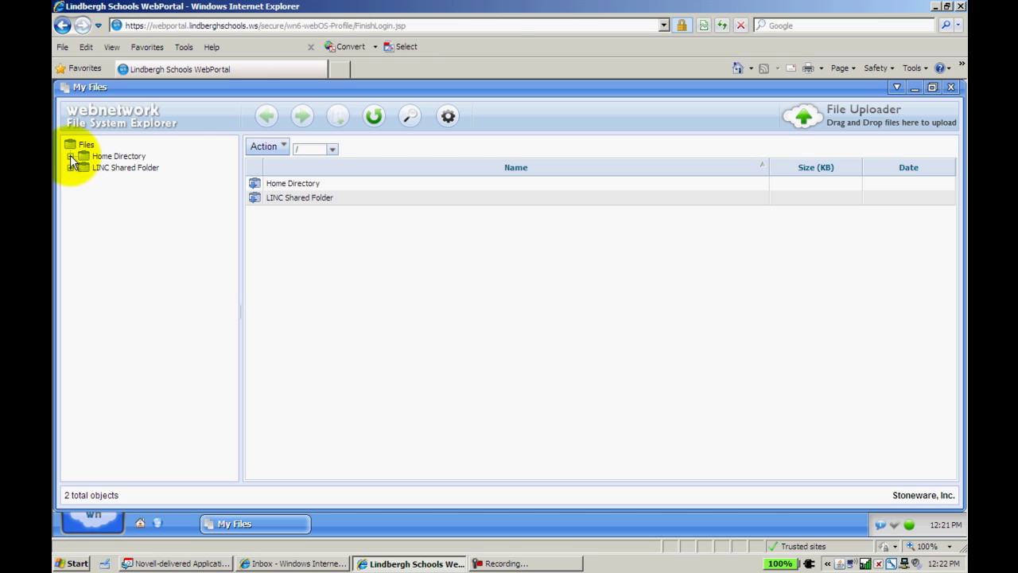
# Open Home Directory and scroll to the end of its 28 items.
pyautogui.click(70, 156)
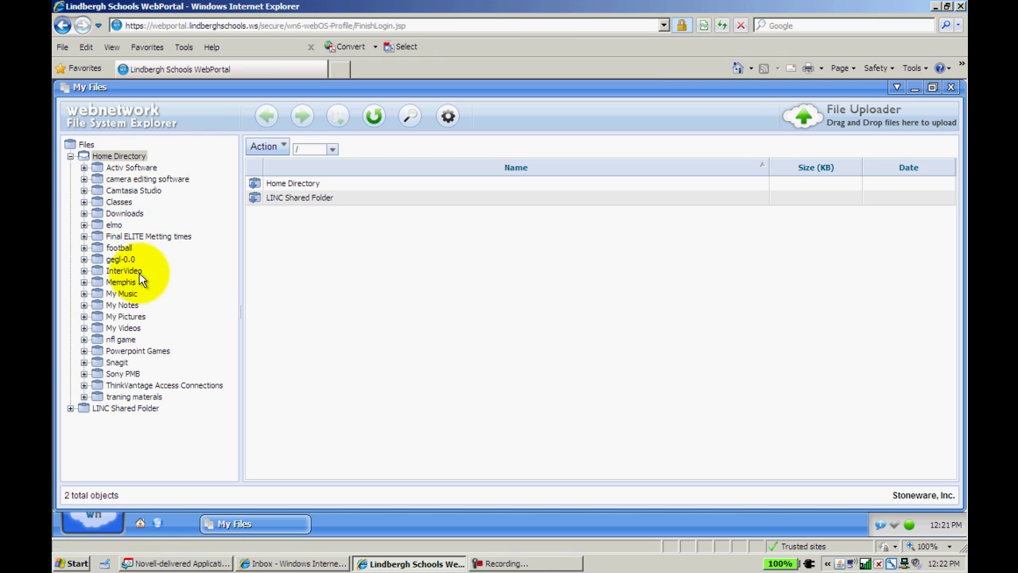
pyautogui.doubleClick(328, 186)
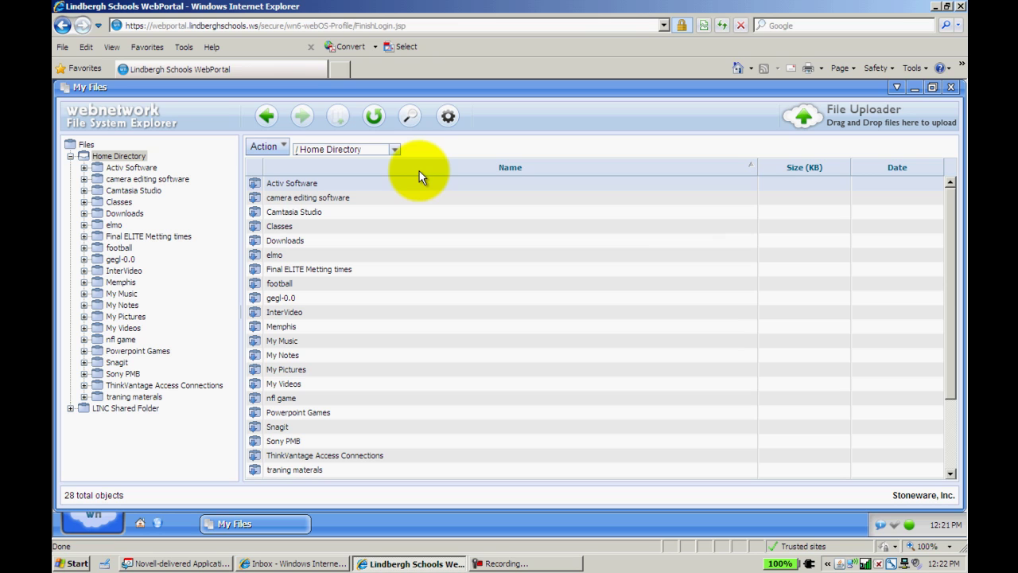
pyautogui.click(949, 277)
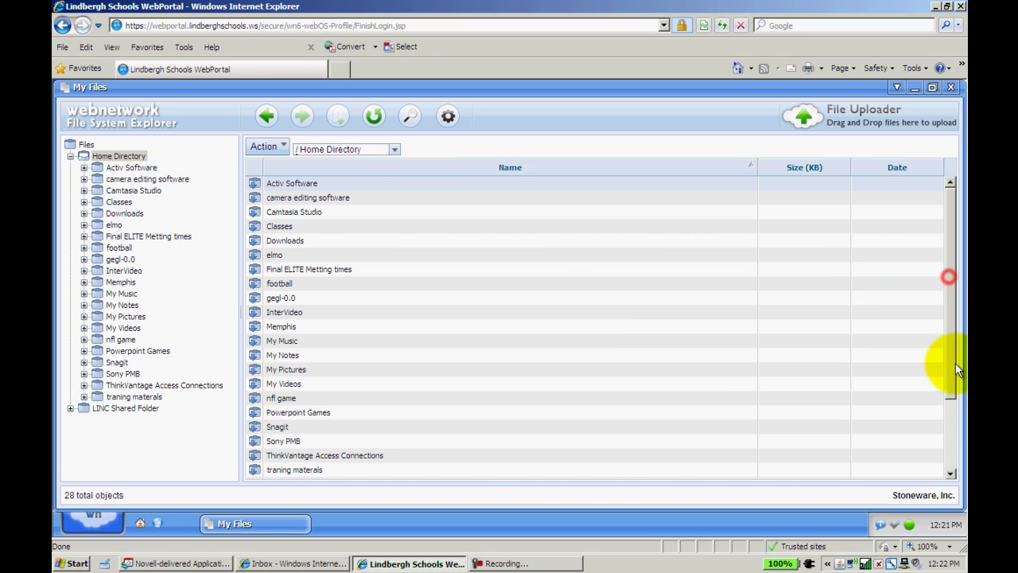
pyautogui.click(952, 470)
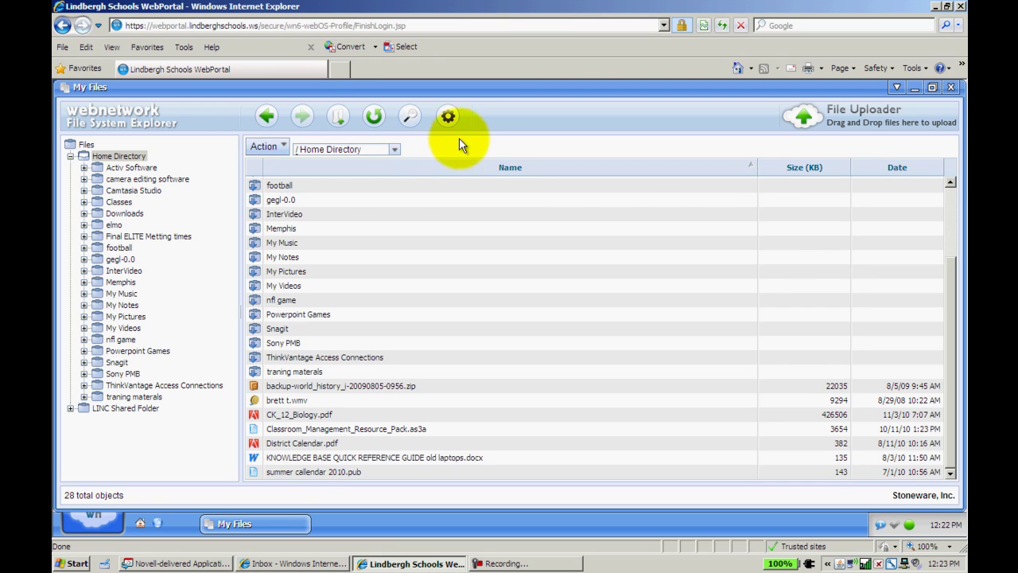
# Go back to the top-level list of Home Directory and LINC Shared Folder.
pyautogui.click(267, 115)
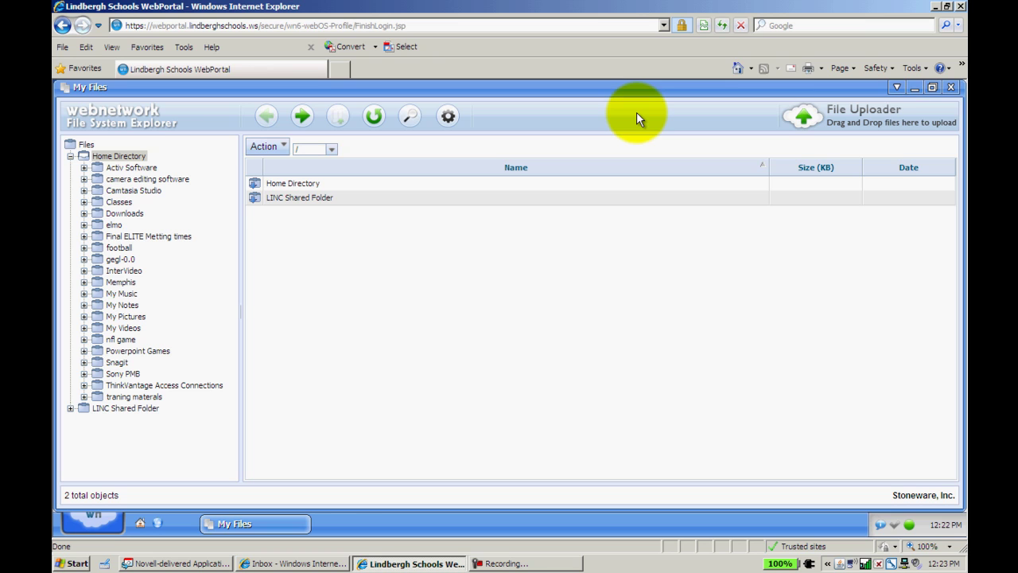
# Minimize the My Files window to reveal the portal desktop.
pyautogui.click(914, 88)
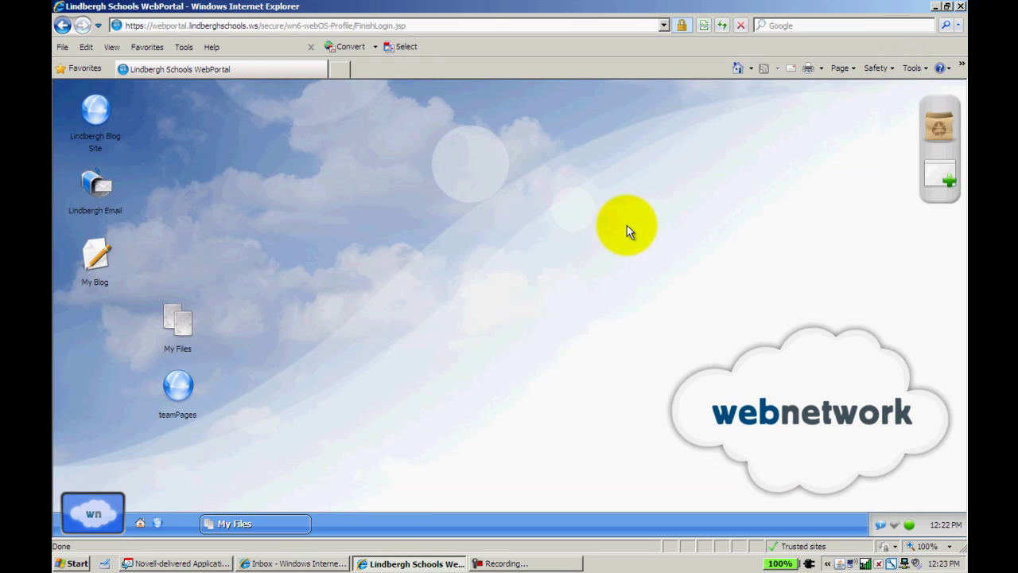